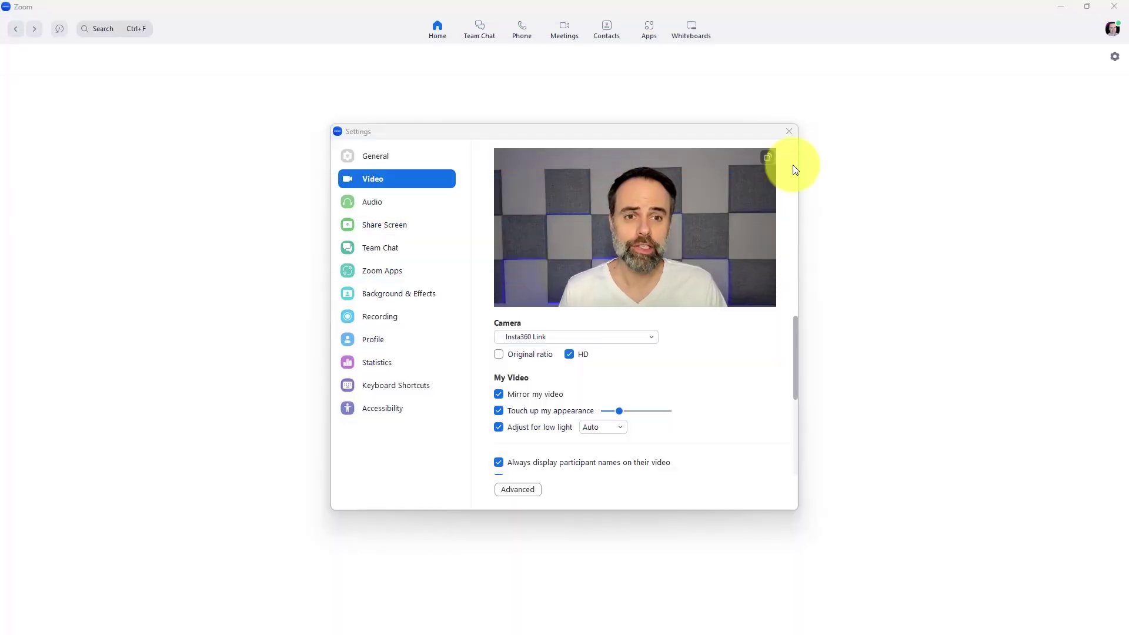
- Close and reopen Zoom settings to the Video page with the camera preview
left_click(788, 131)
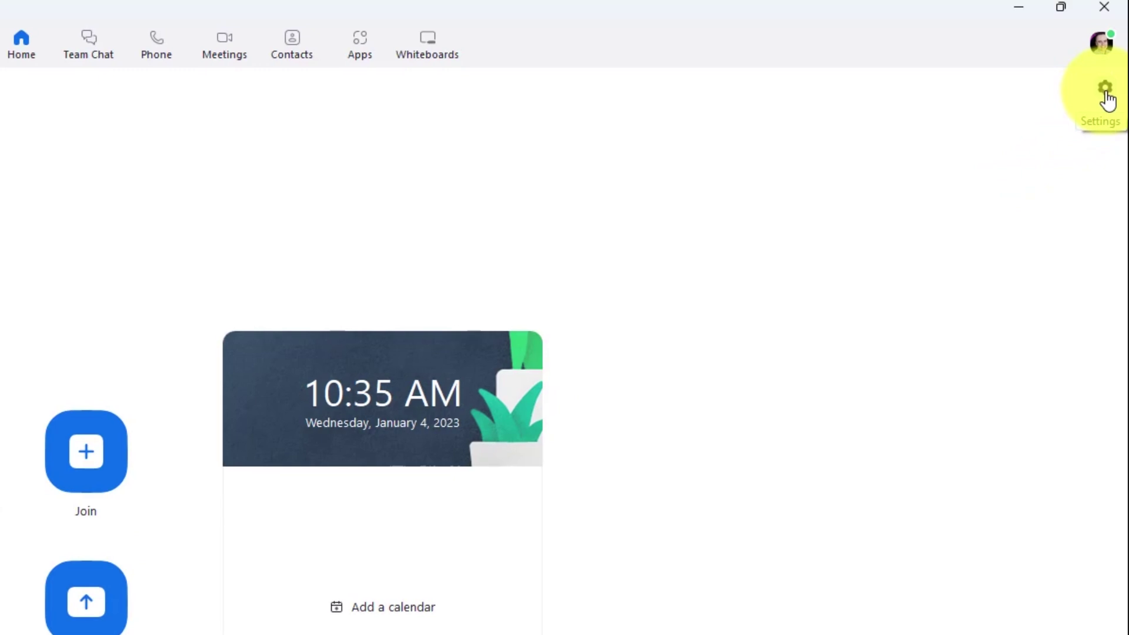
left_click(1105, 92)
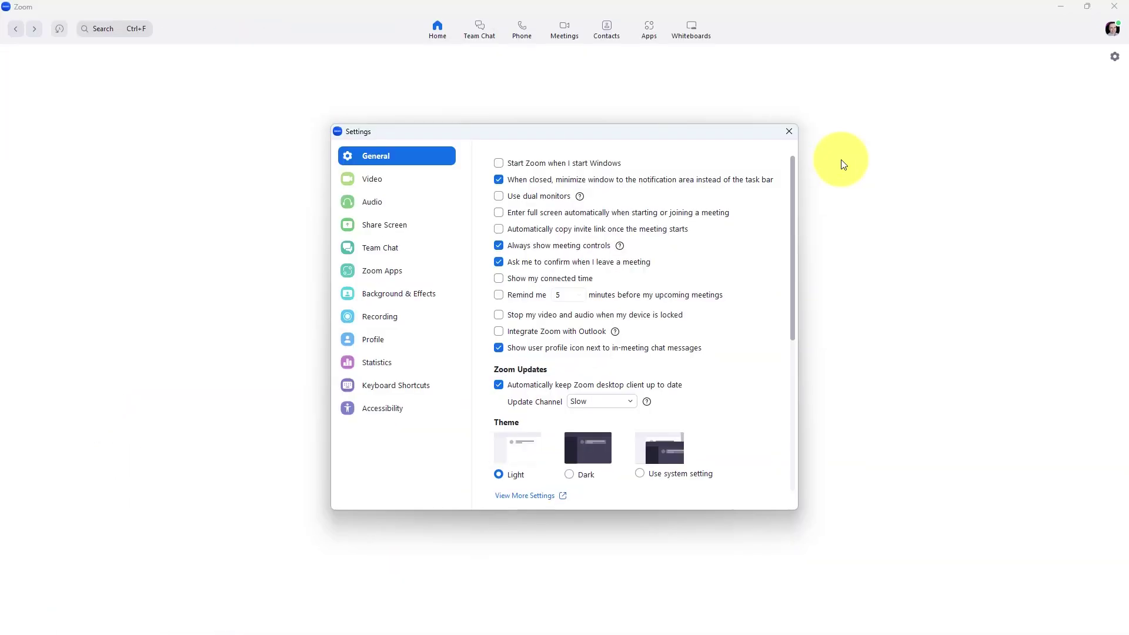
left_click(383, 178)
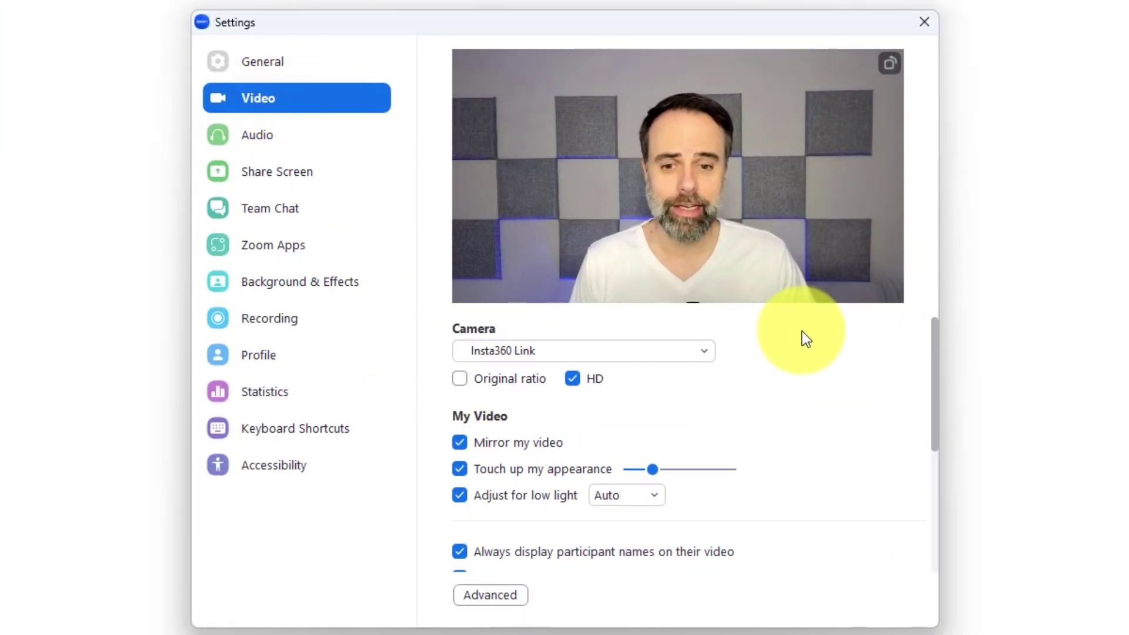
scroll(786, 400, "down", 1)
scroll(786, 400, "down", 1)
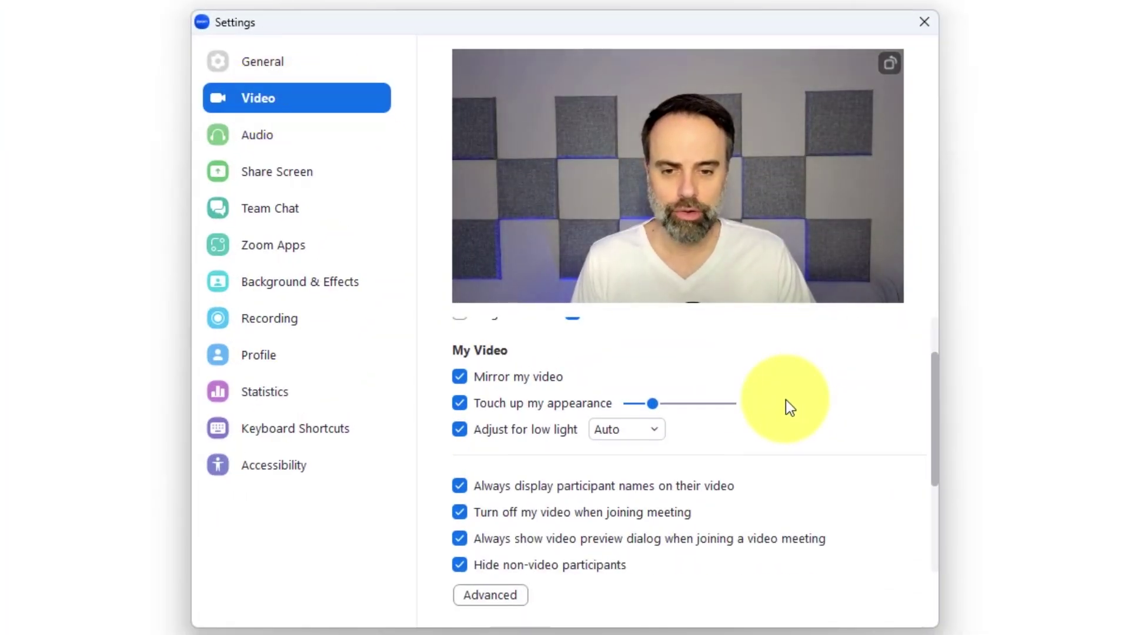
scroll(724, 472, "down", 1)
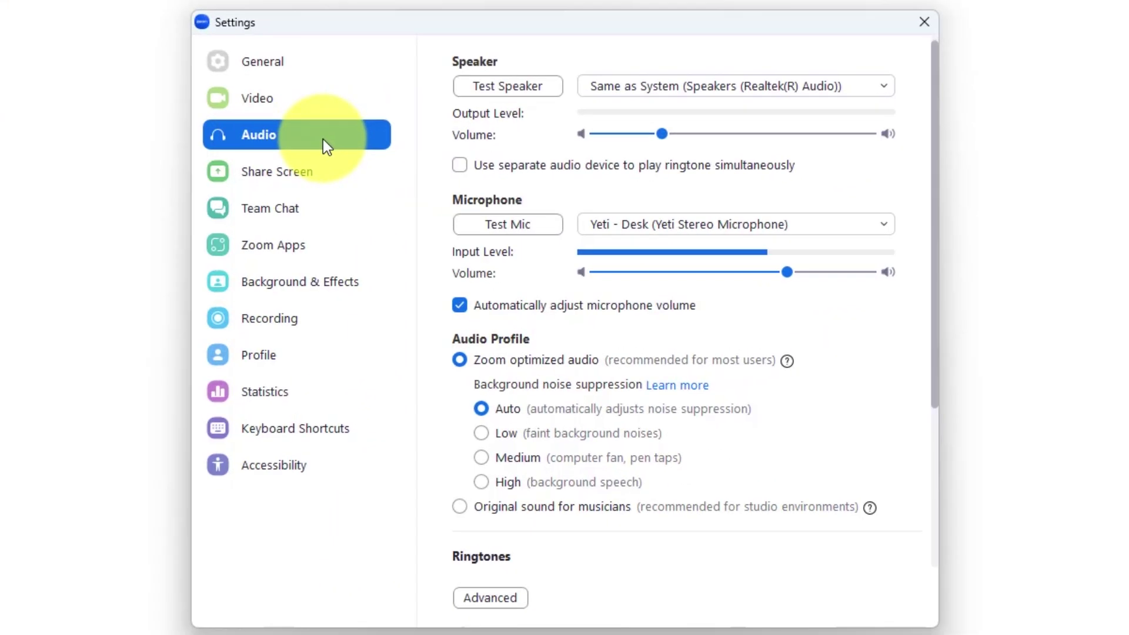
scroll(675, 209, "down", 2)
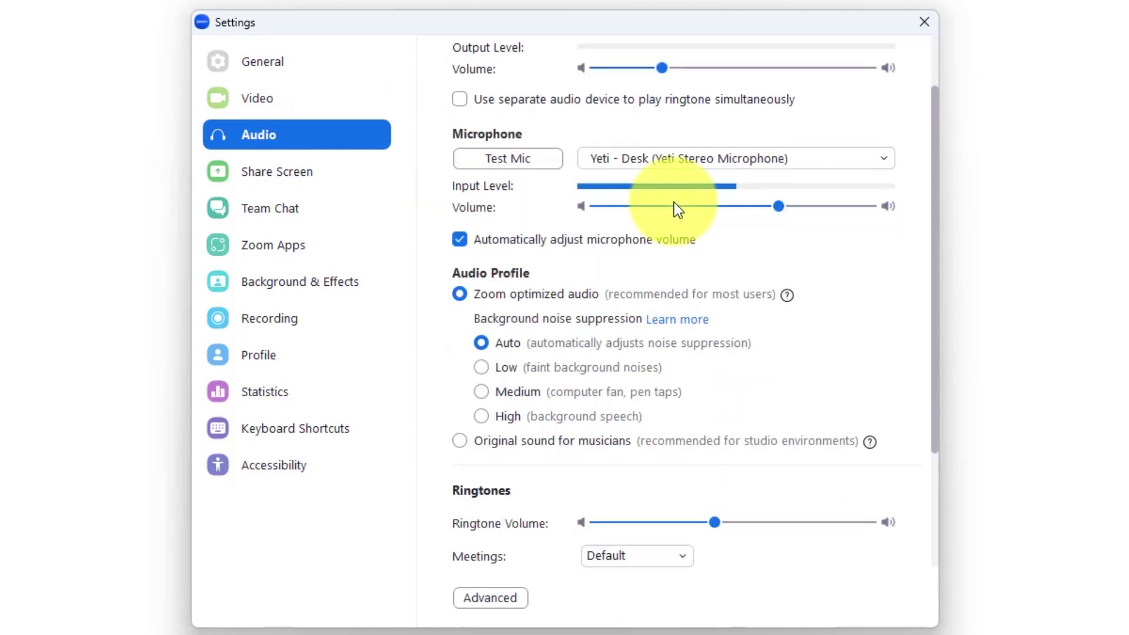
scroll(730, 446, "down", 3)
scroll(730, 440, "down", 1)
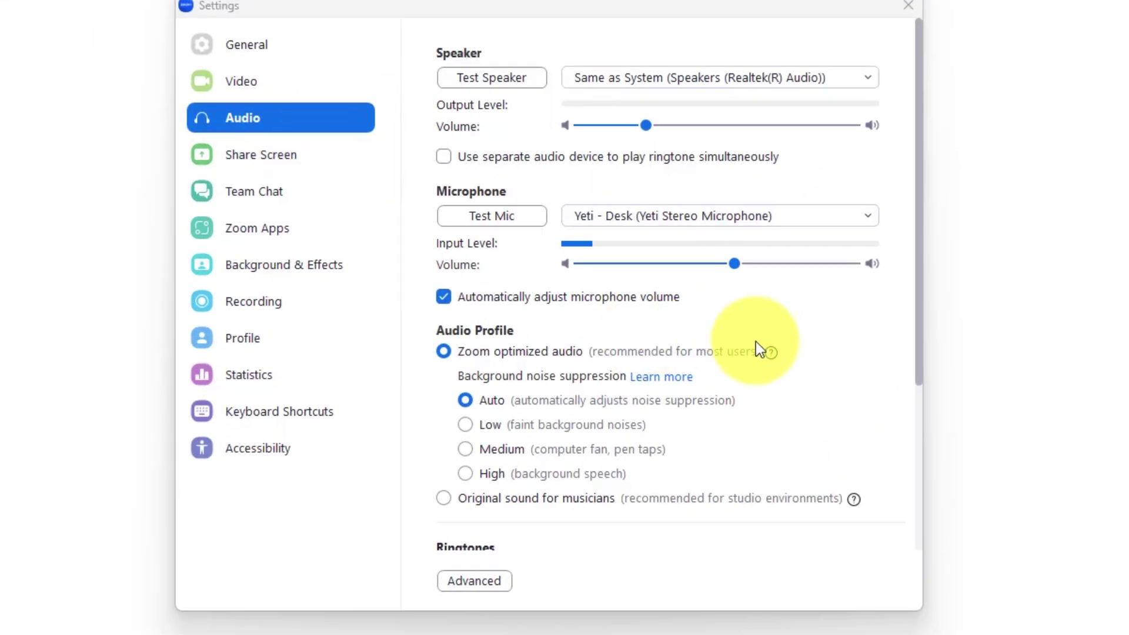
scroll(756, 342, "down", 1)
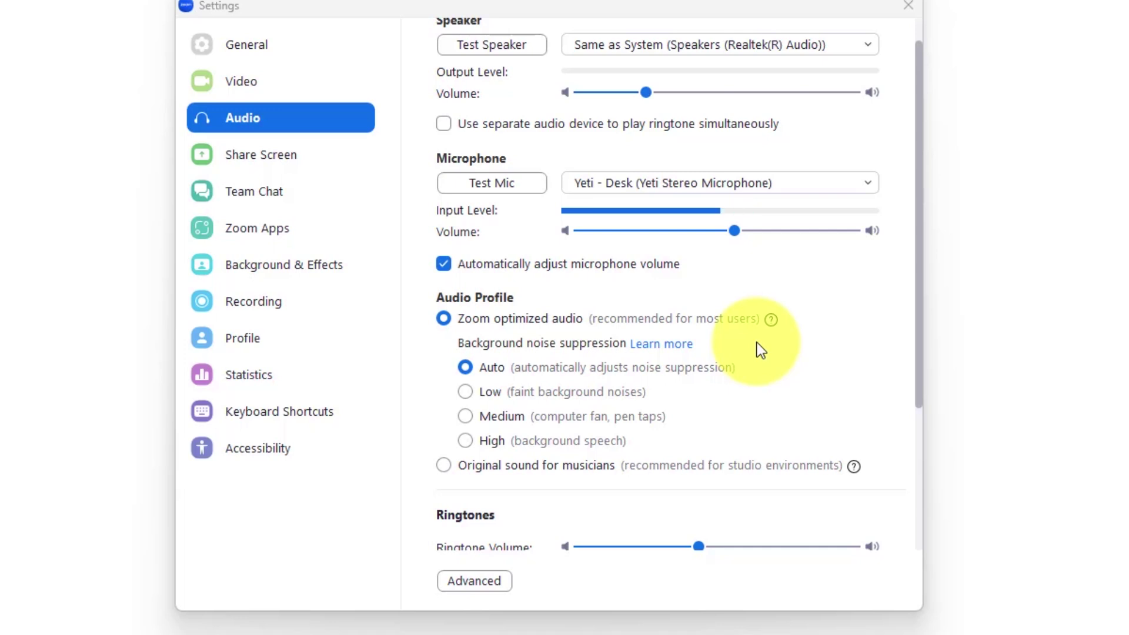
scroll(616, 229, "up", 1)
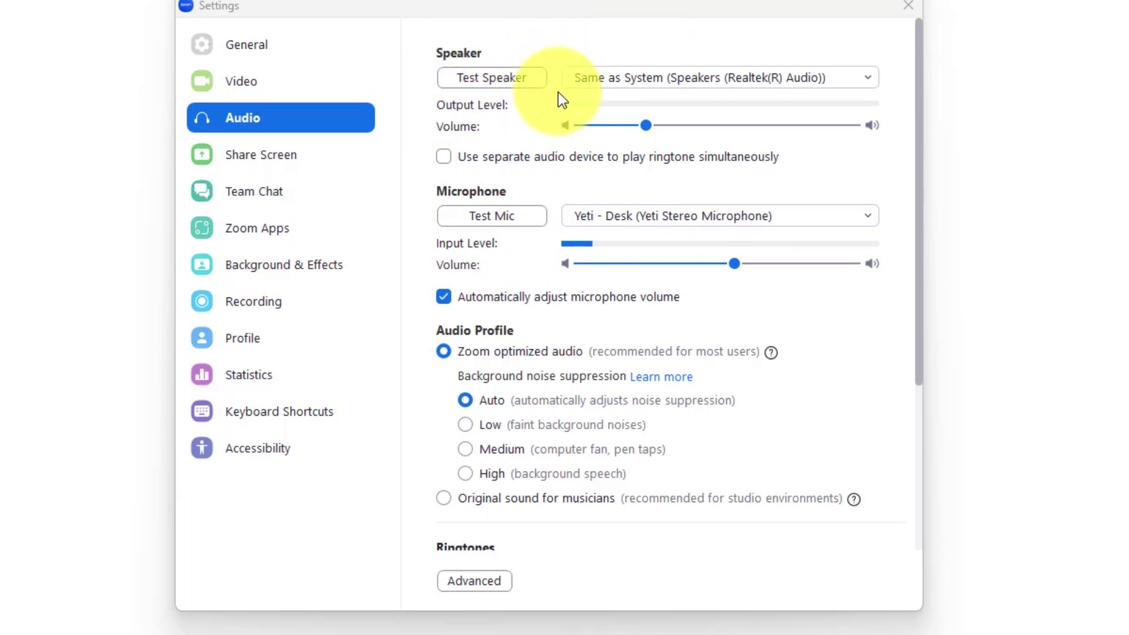
scroll(585, 297, "down", 1)
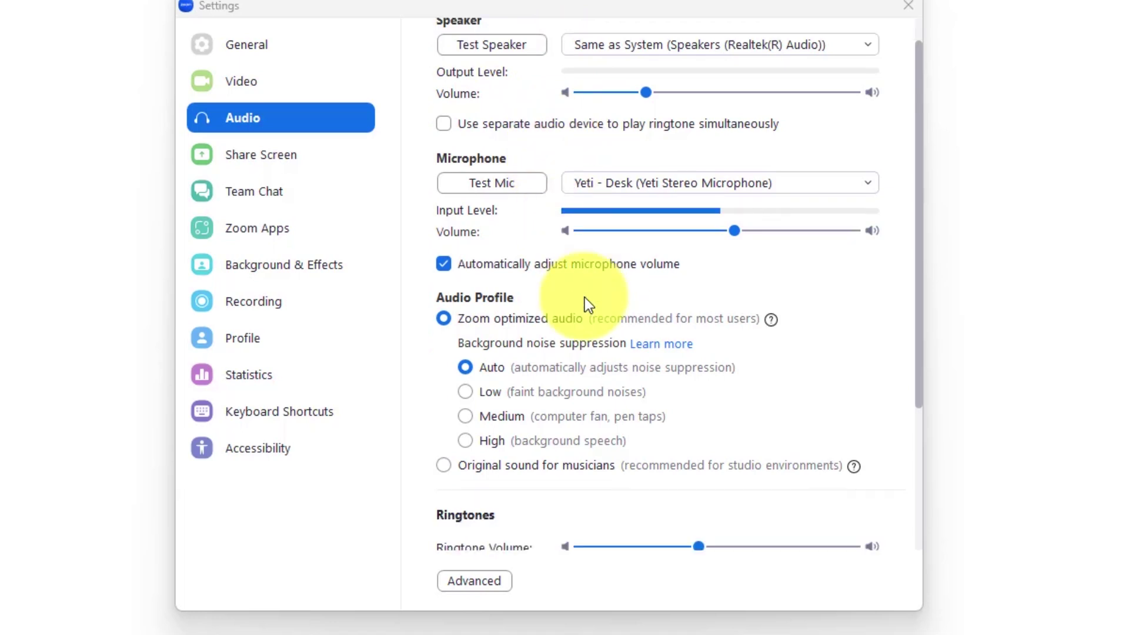
scroll(583, 297, "down", 2)
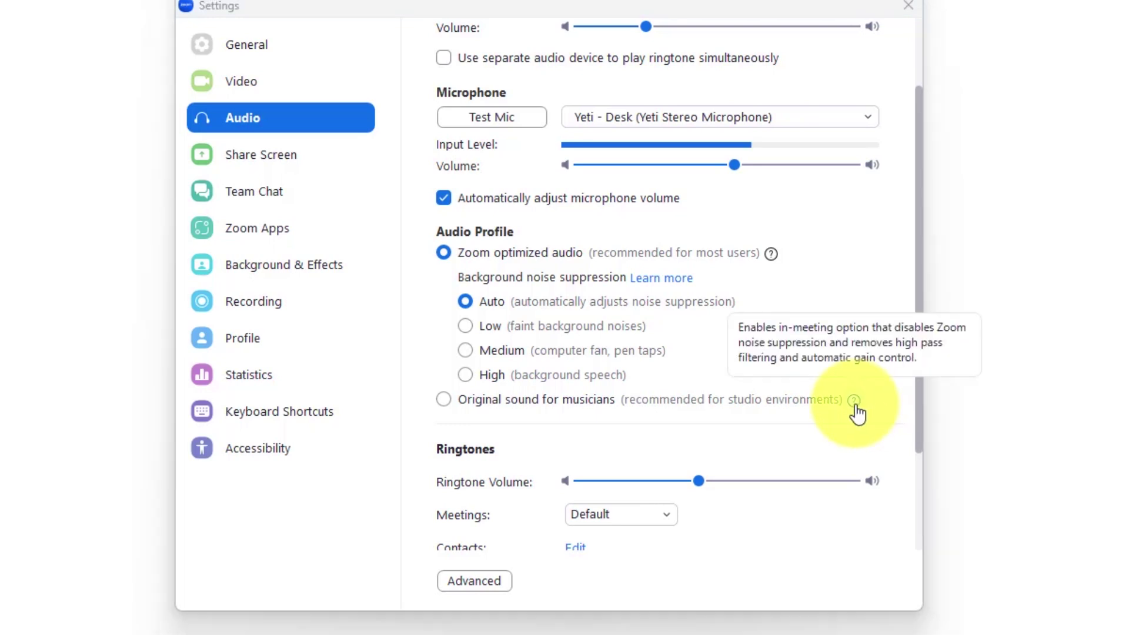
mouse_move(852, 466)
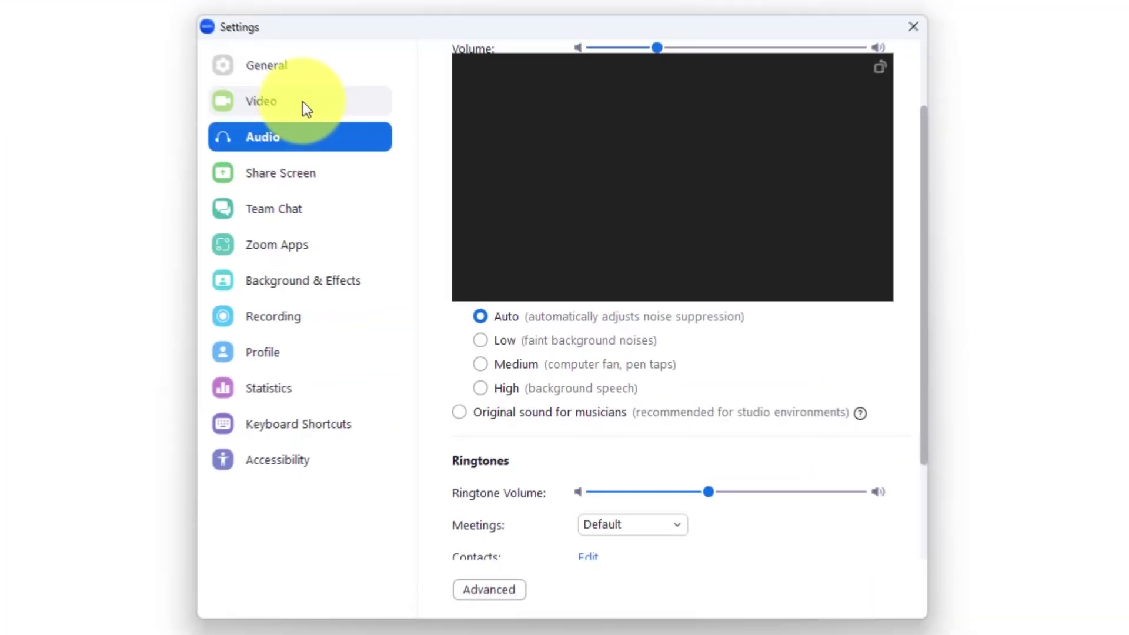
left_click(302, 101)
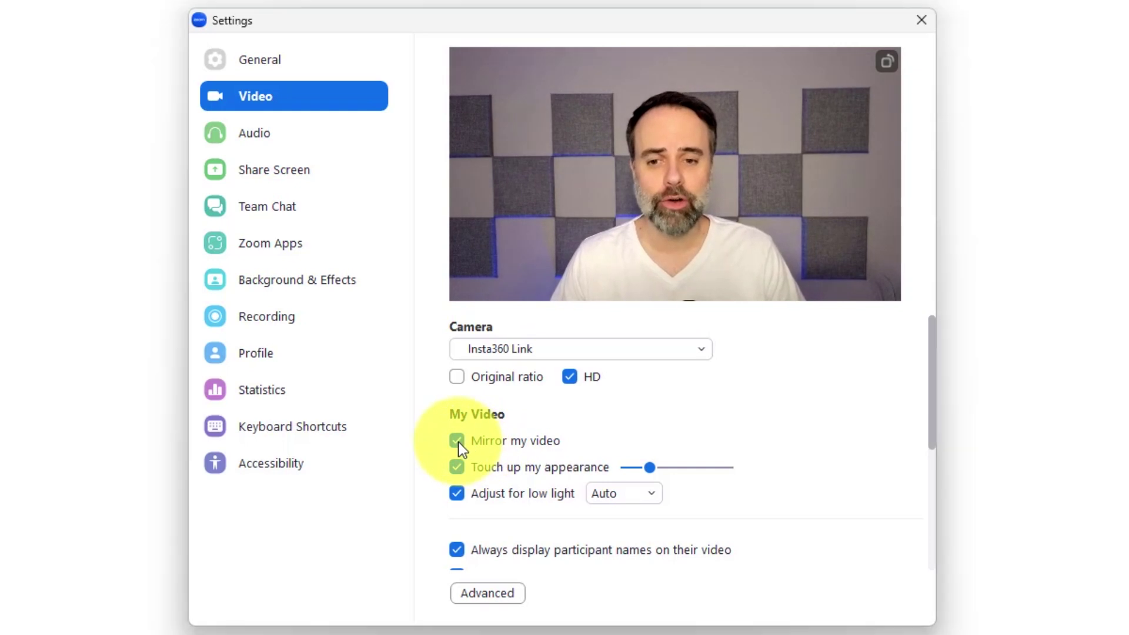
- Turn off mirroring of my video in the Video settings
left_click(458, 442)
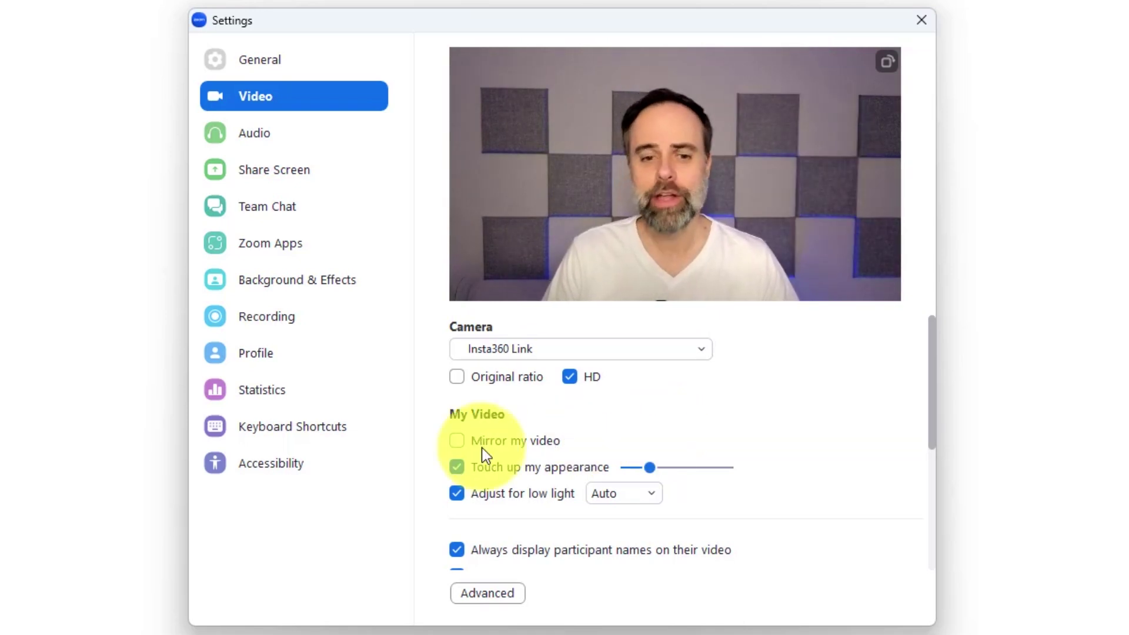
left_click(456, 440)
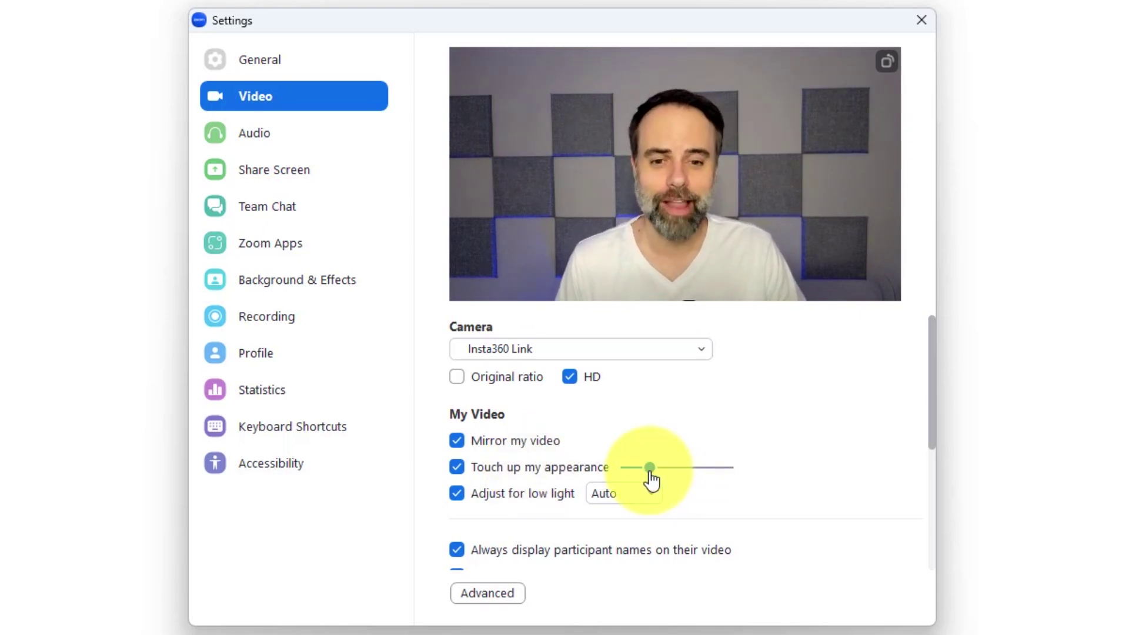
left_click_drag(654, 481, 728, 477)
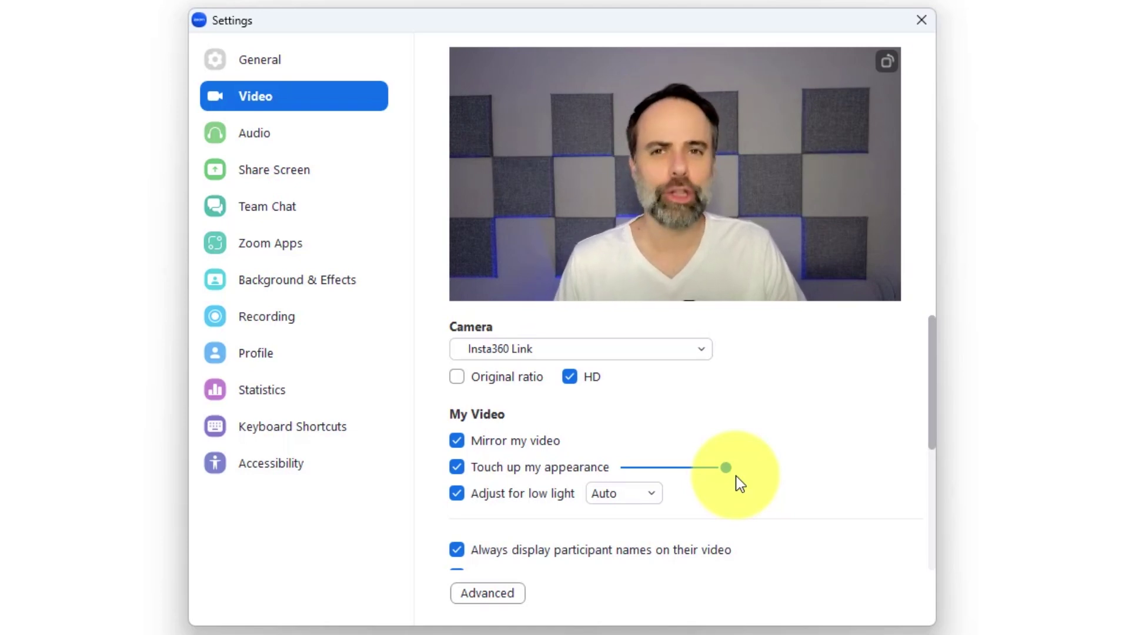
left_click_drag(727, 475, 650, 483)
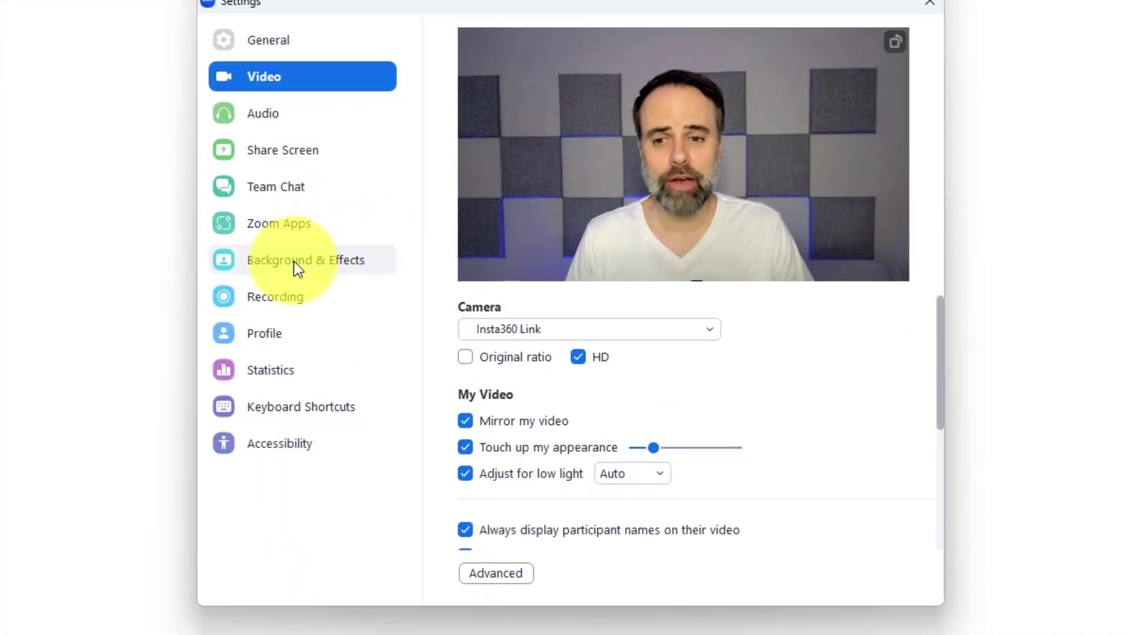
- Try the Earth and Zoom sample two backgrounds, then apply Blur to the camera background
left_click(395, 281)
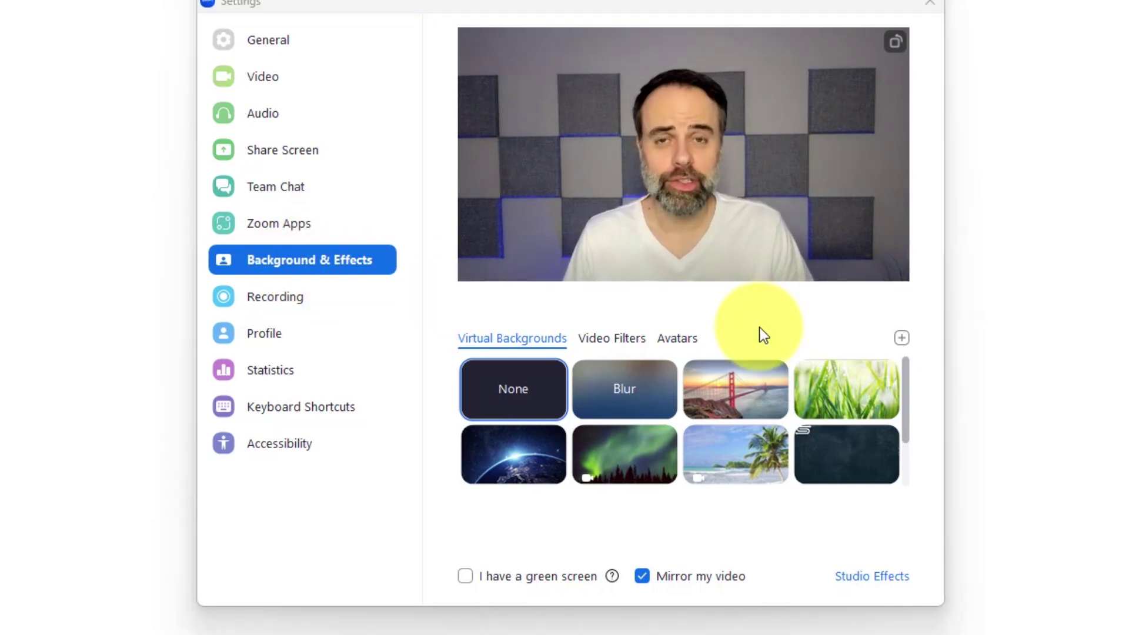
left_click(532, 448)
scroll(532, 449, "down", 2)
left_click(514, 461)
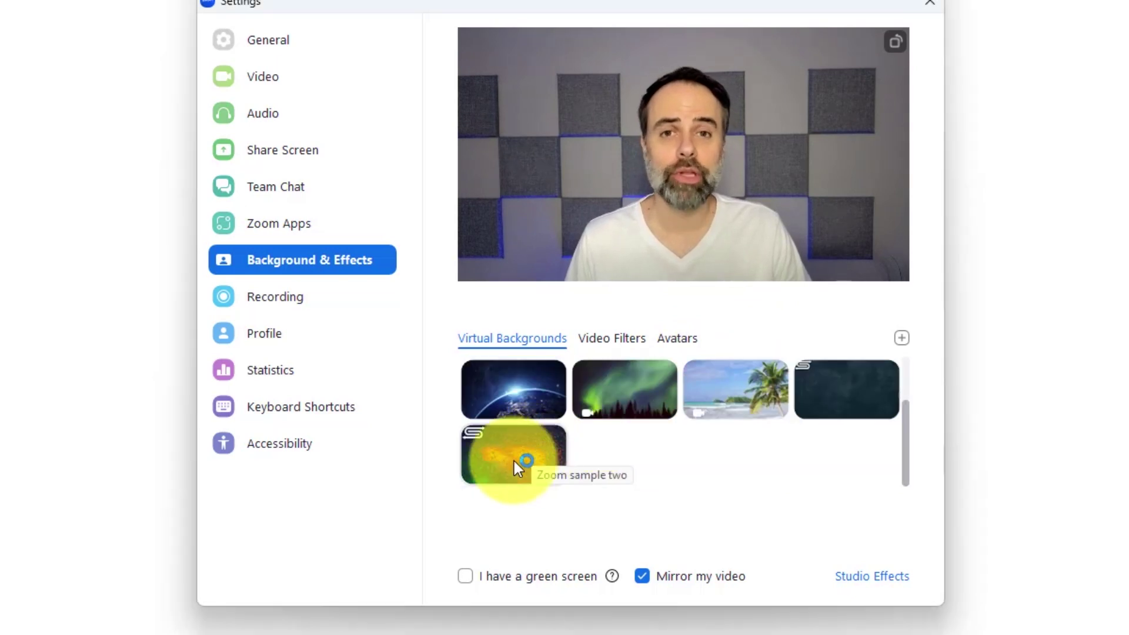
scroll(514, 462, "up", 2)
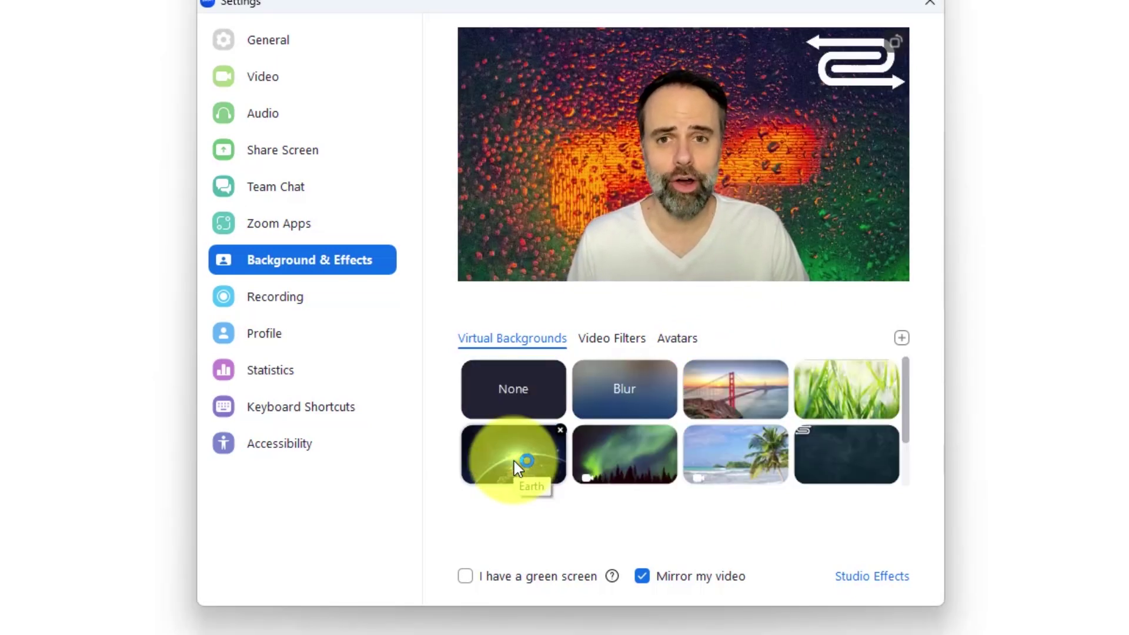
left_click(627, 391)
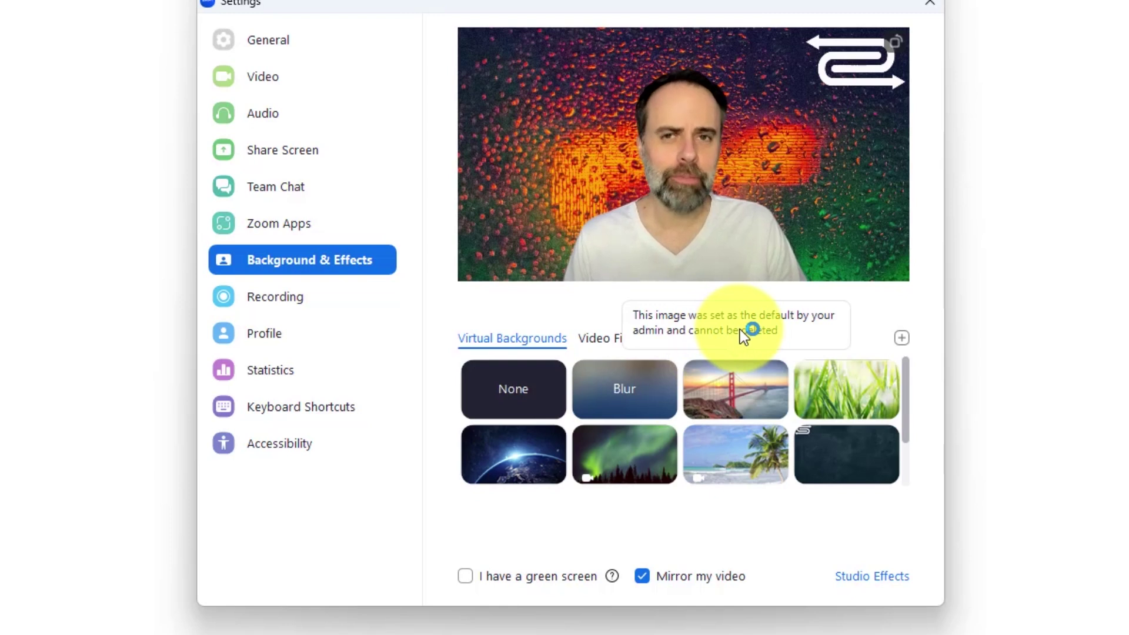
left_click(627, 392)
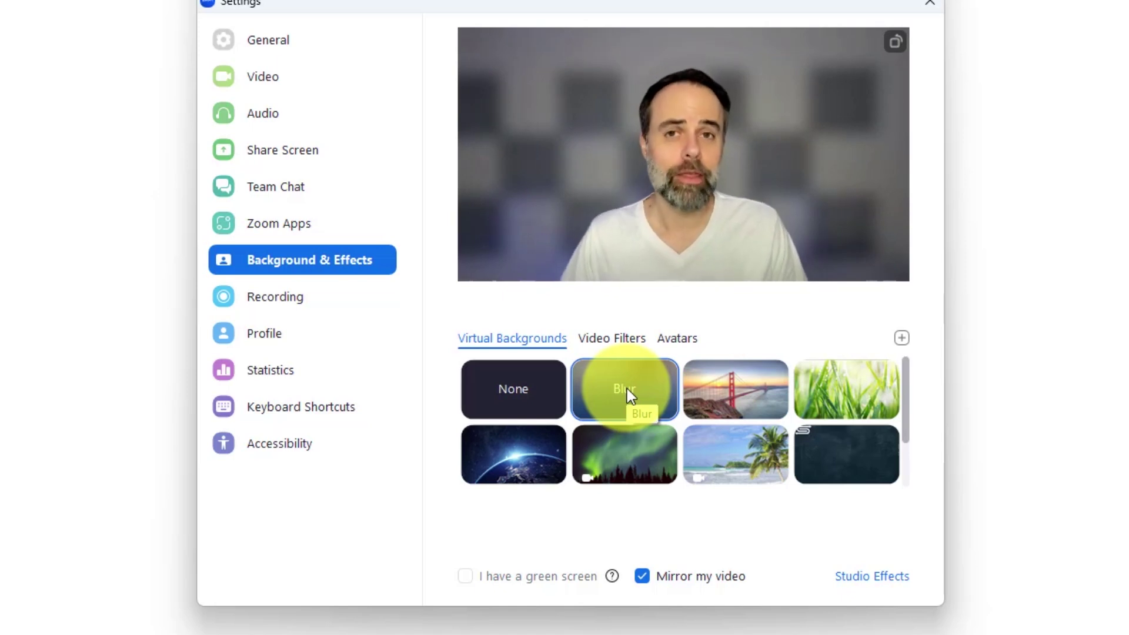
- Switch the background from None to Blur and back to None
left_click(522, 389)
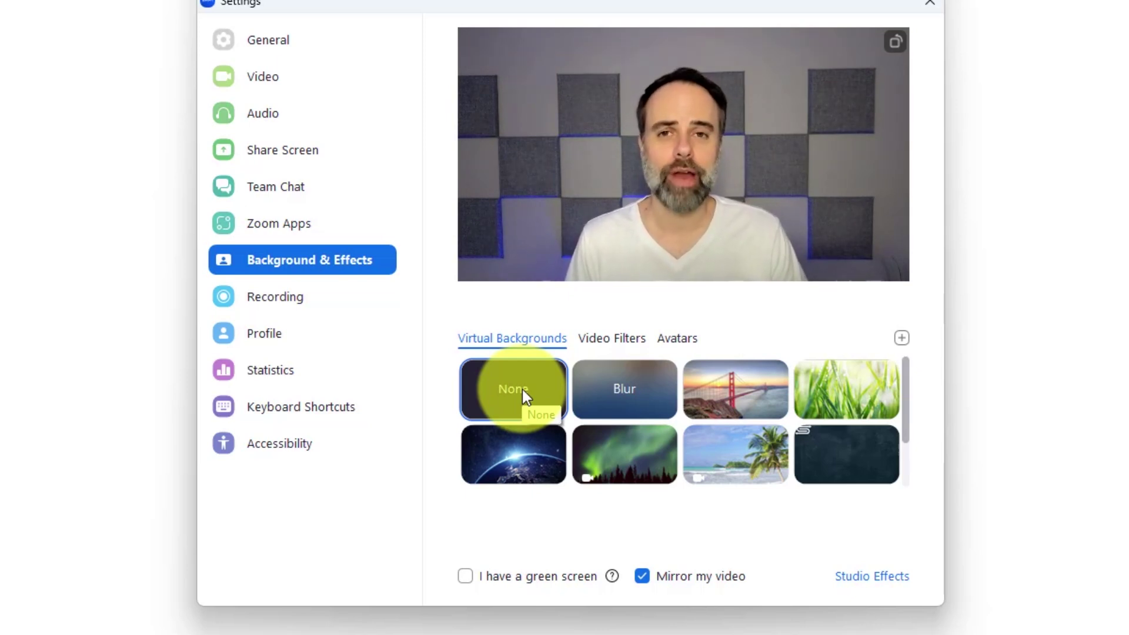
left_click(625, 390)
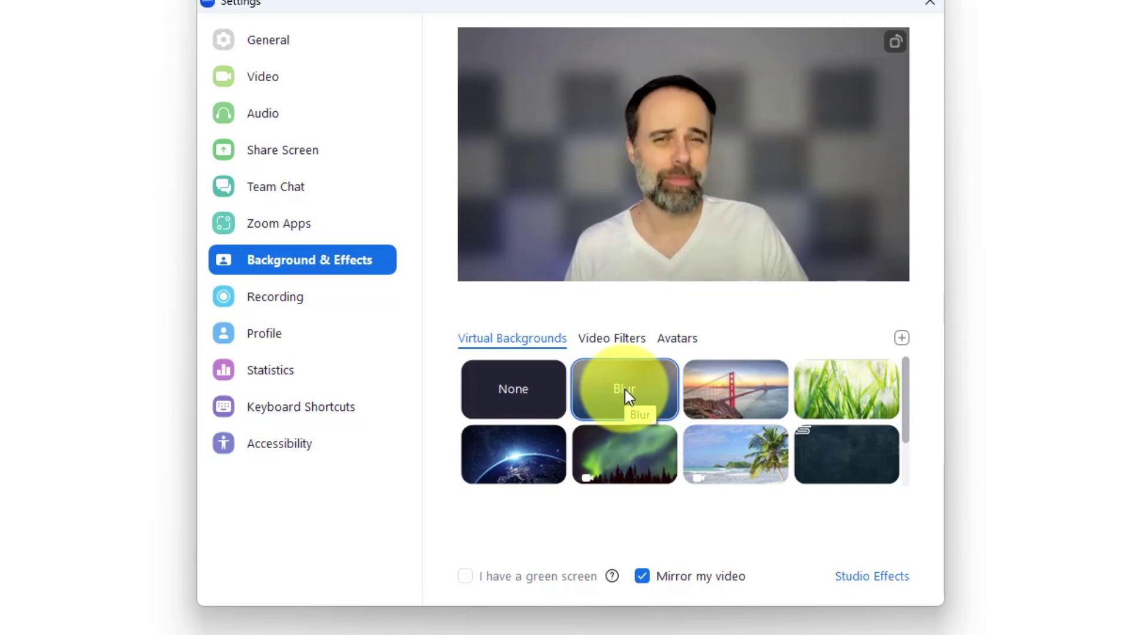
left_click(513, 389)
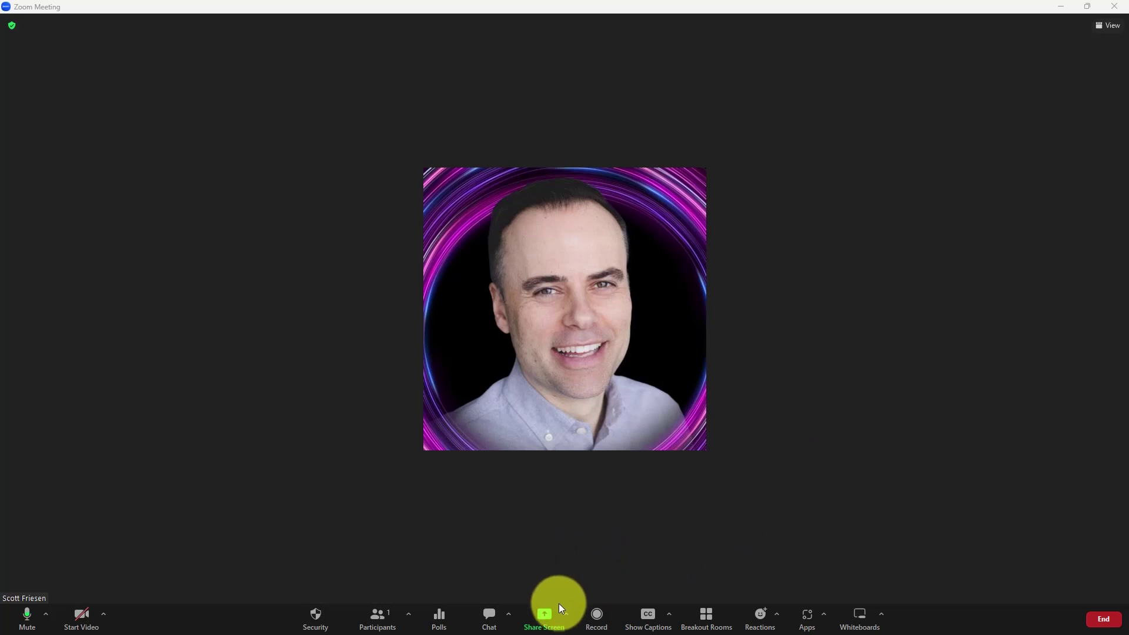
- Share the RESET Masterclass .pptx as a PowerPoint virtual background
left_click(546, 615)
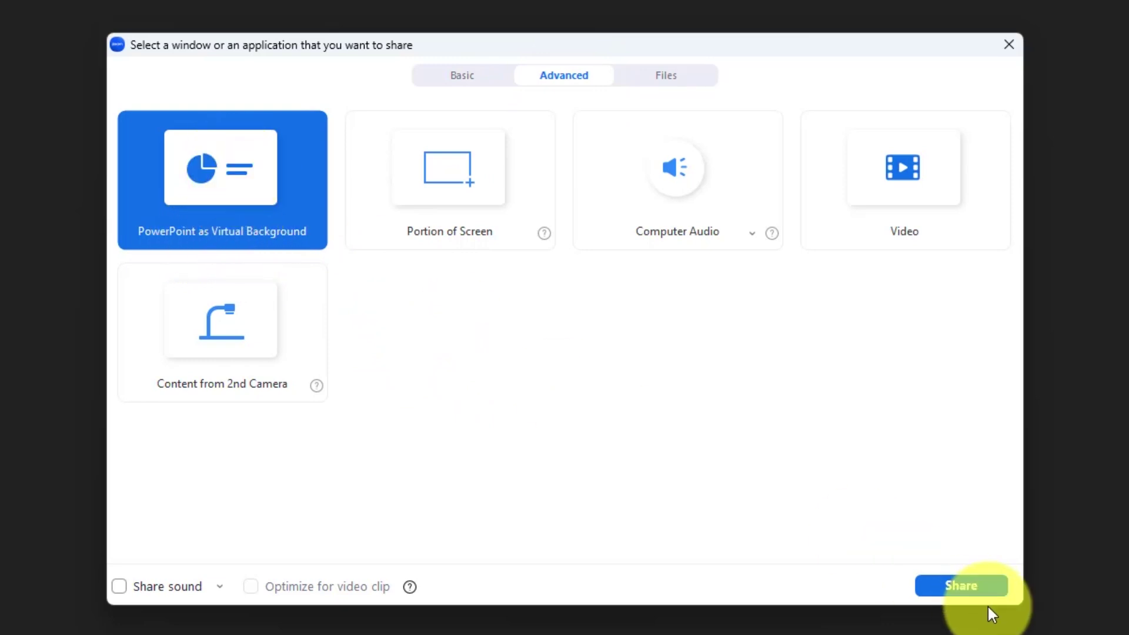
left_click(957, 581)
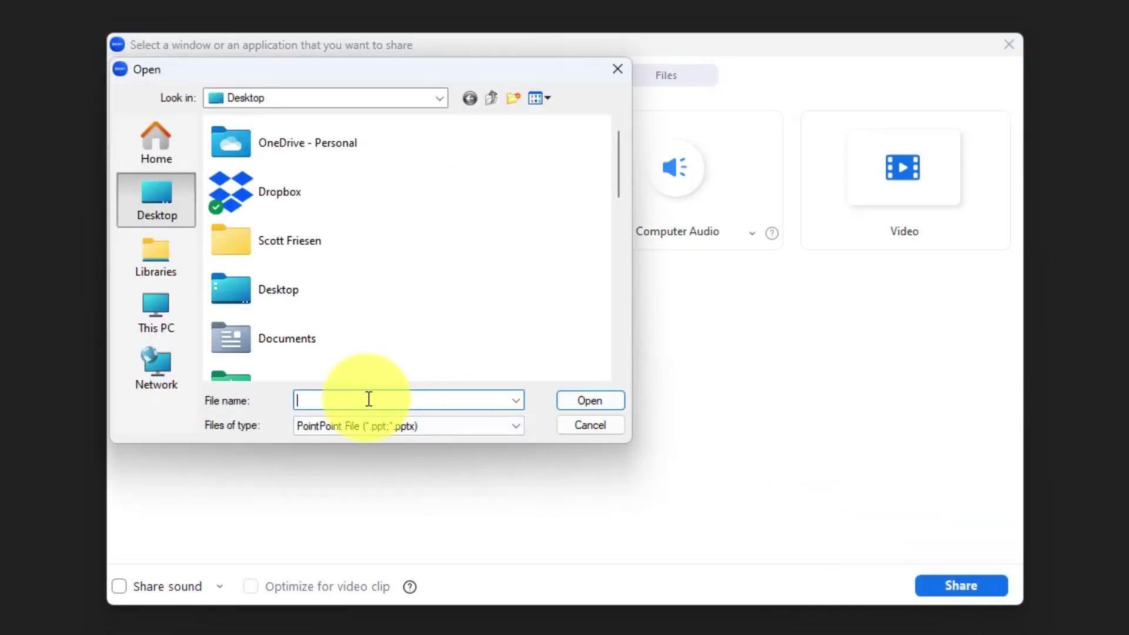
type("reset")
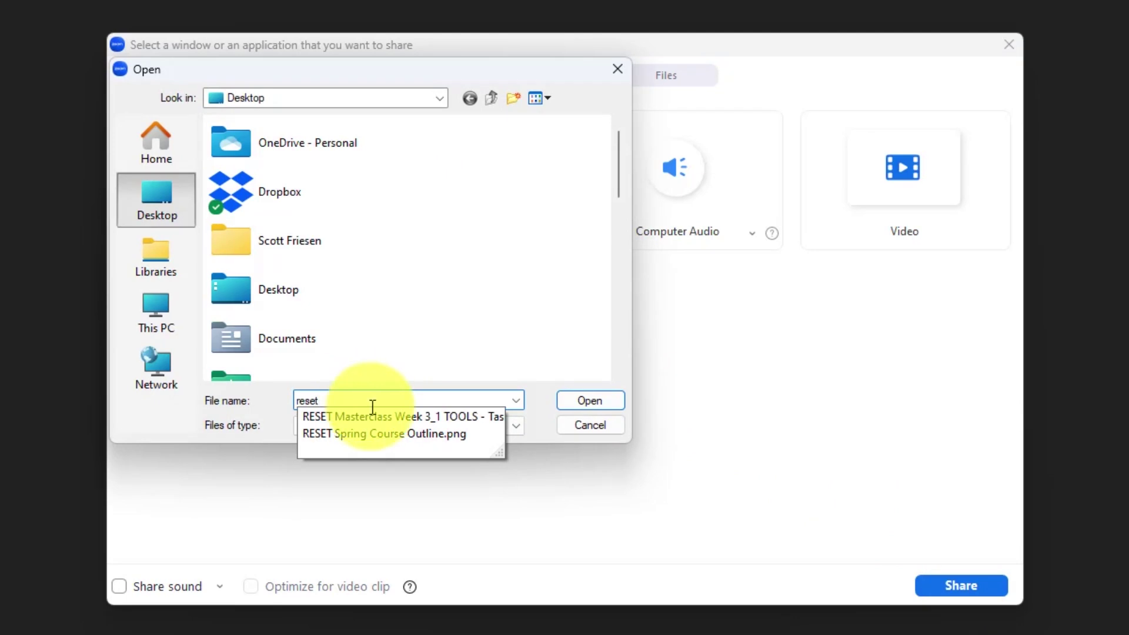
left_click(364, 422)
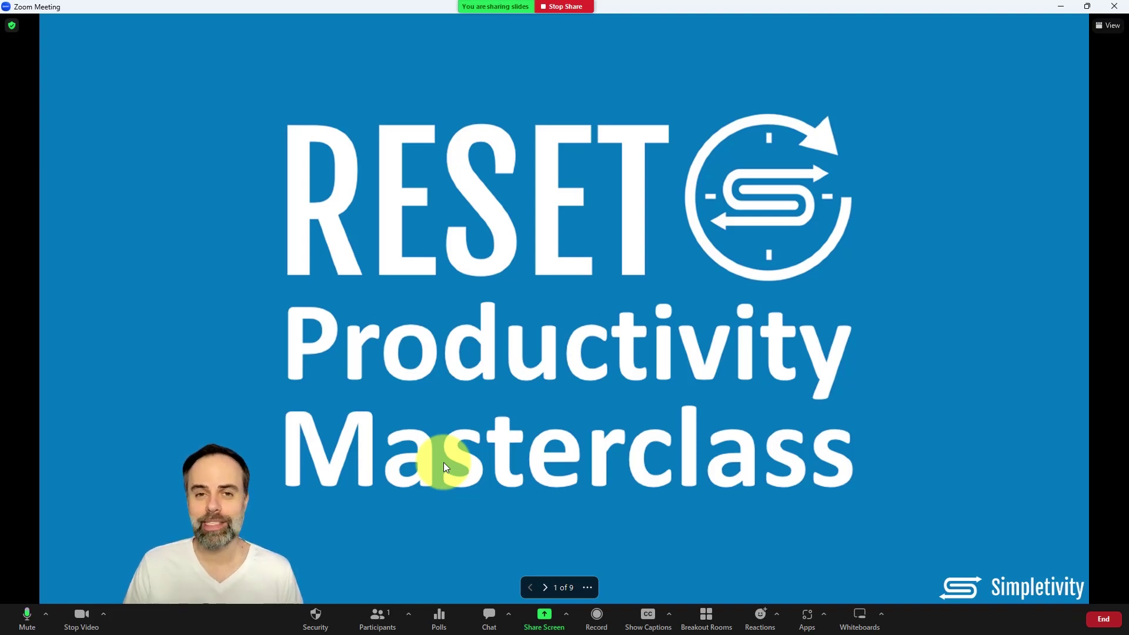
- Advance to slide 2, then shrink the presenter video and move it to the bottom right
left_click(548, 588)
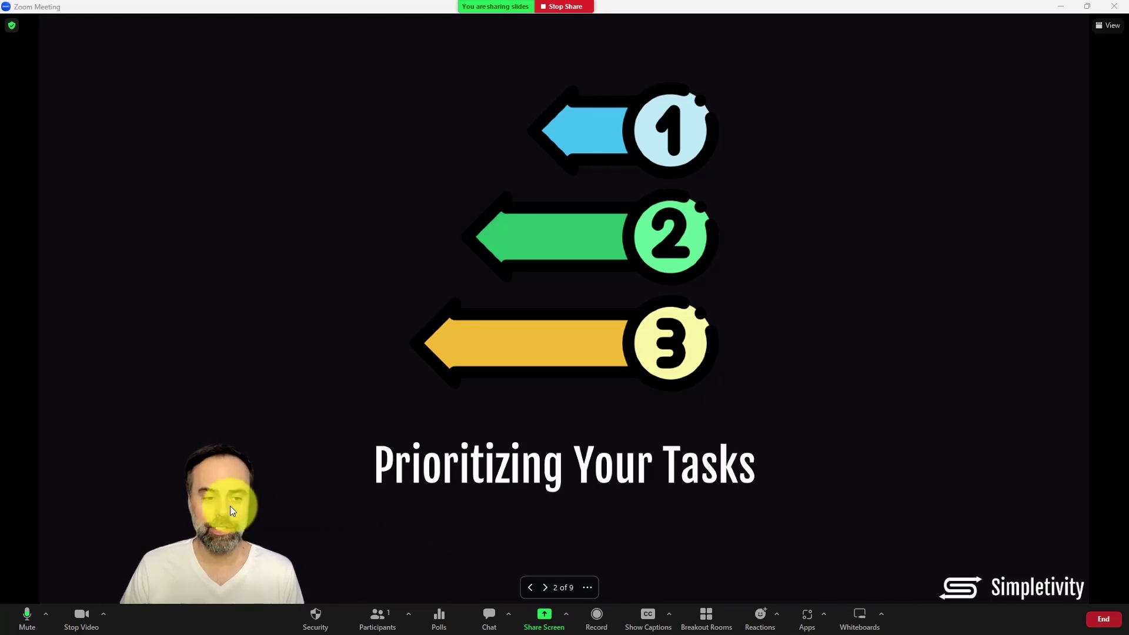
left_click(210, 511)
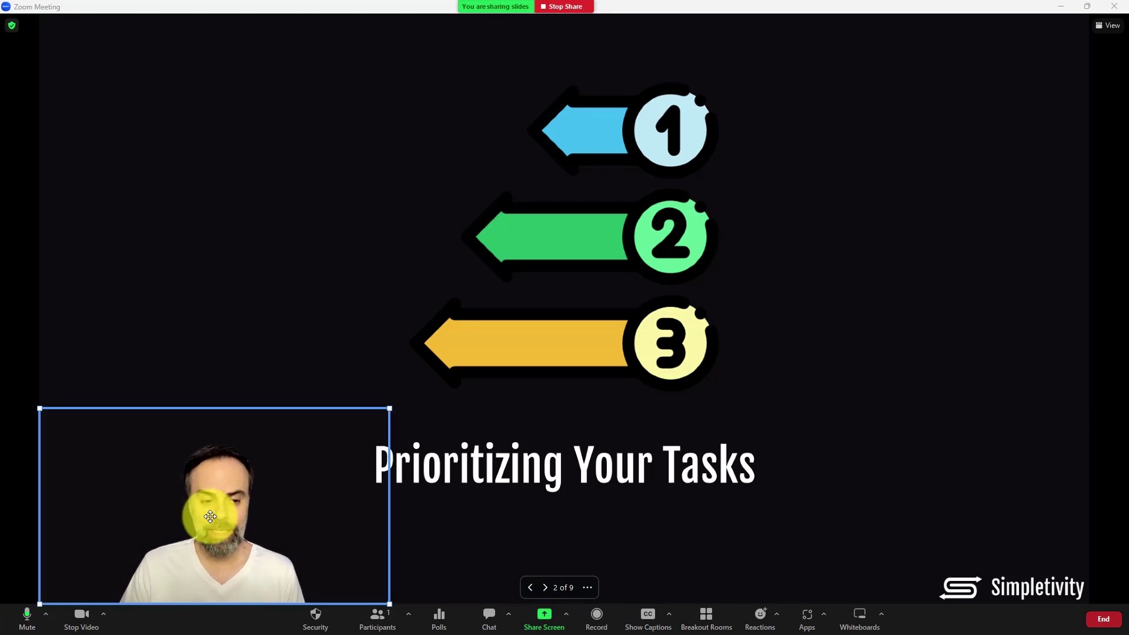
left_click_drag(389, 408, 298, 458)
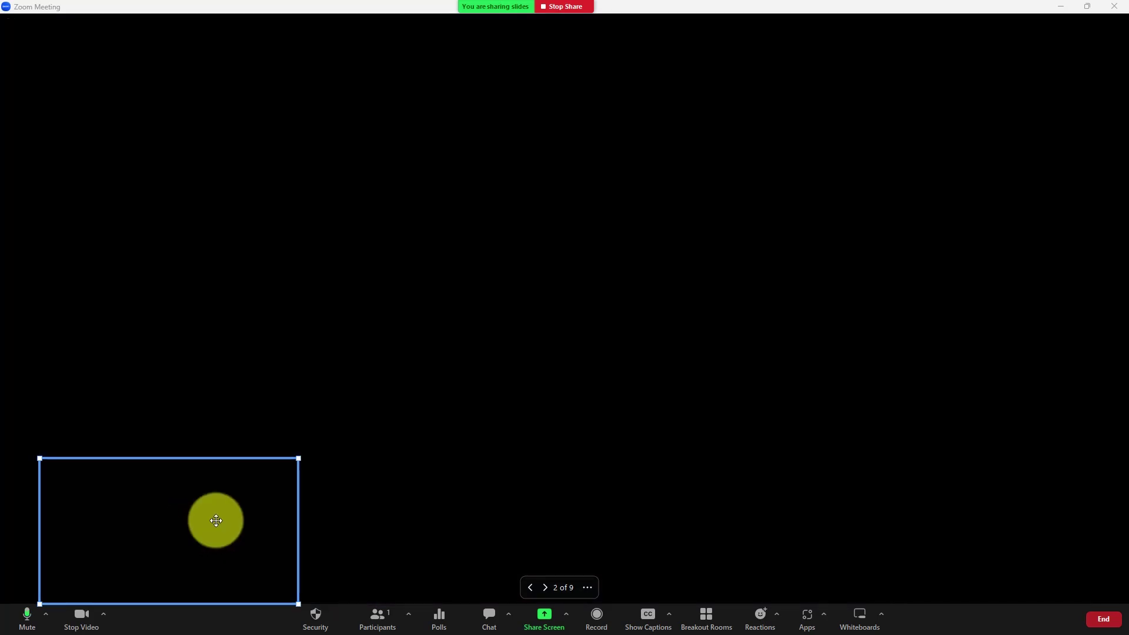
mouse_move(215, 521)
left_mouse_down()
mouse_move(831, 462)
mouse_move(871, 533)
left_mouse_up()
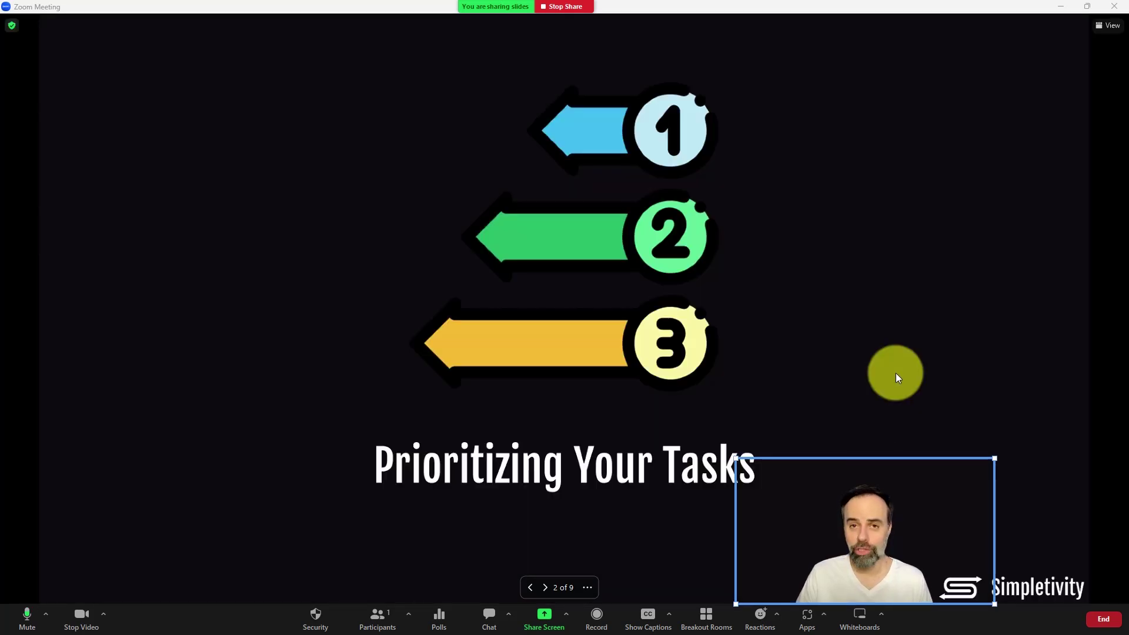
- Advance to slide 3 and move the presenter video to the upper right
left_click(545, 587)
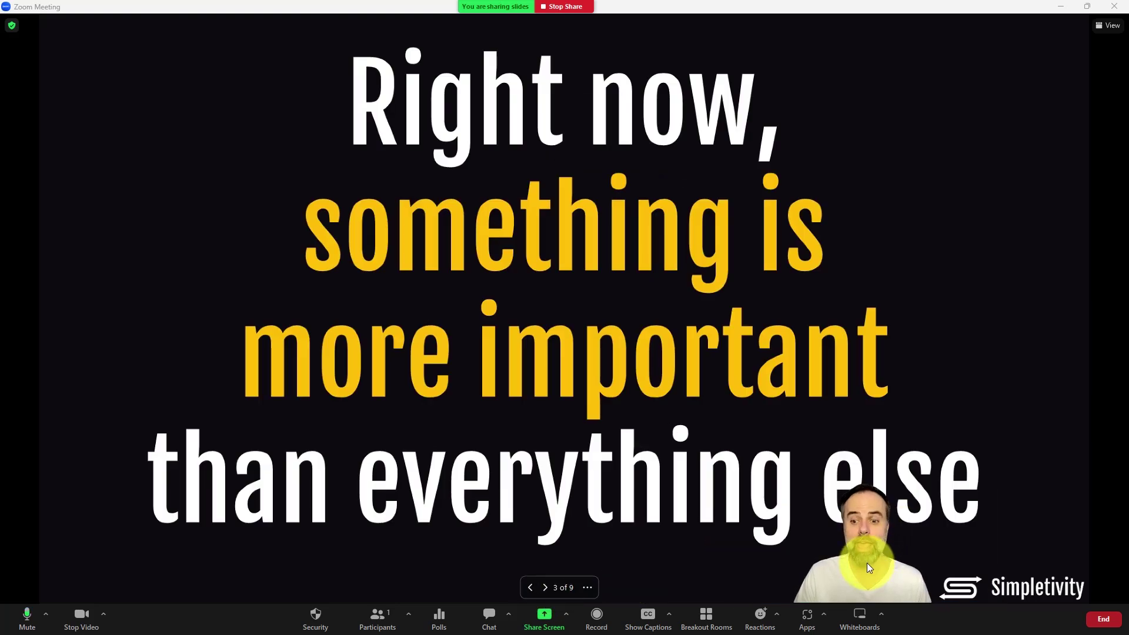
left_click_drag(867, 562, 1013, 329)
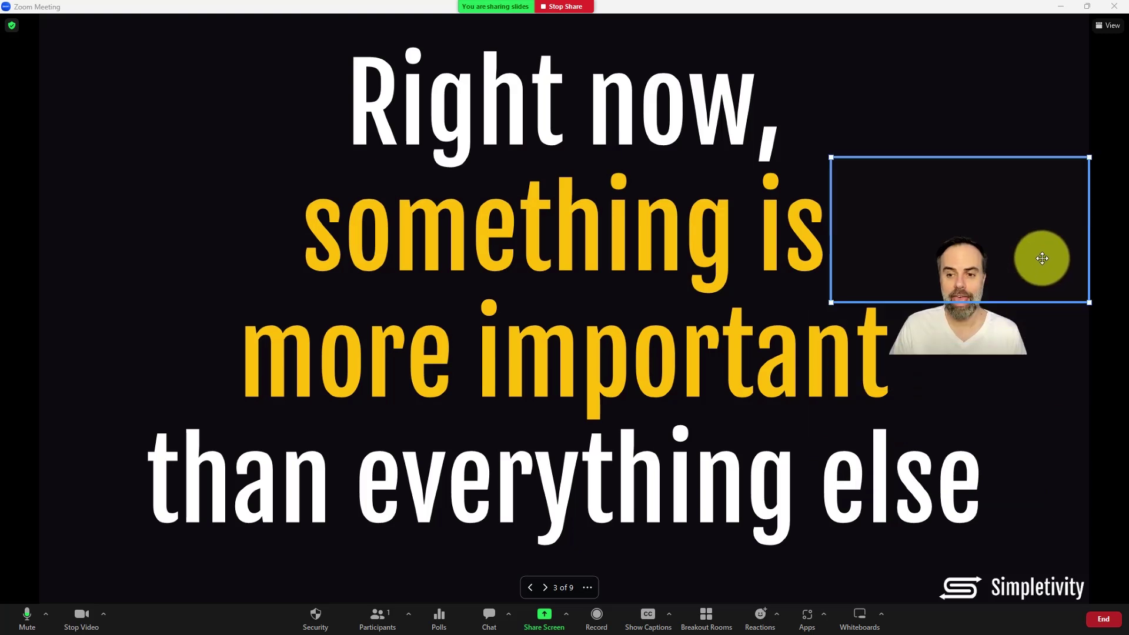
left_click_drag(1014, 329, 1046, 227)
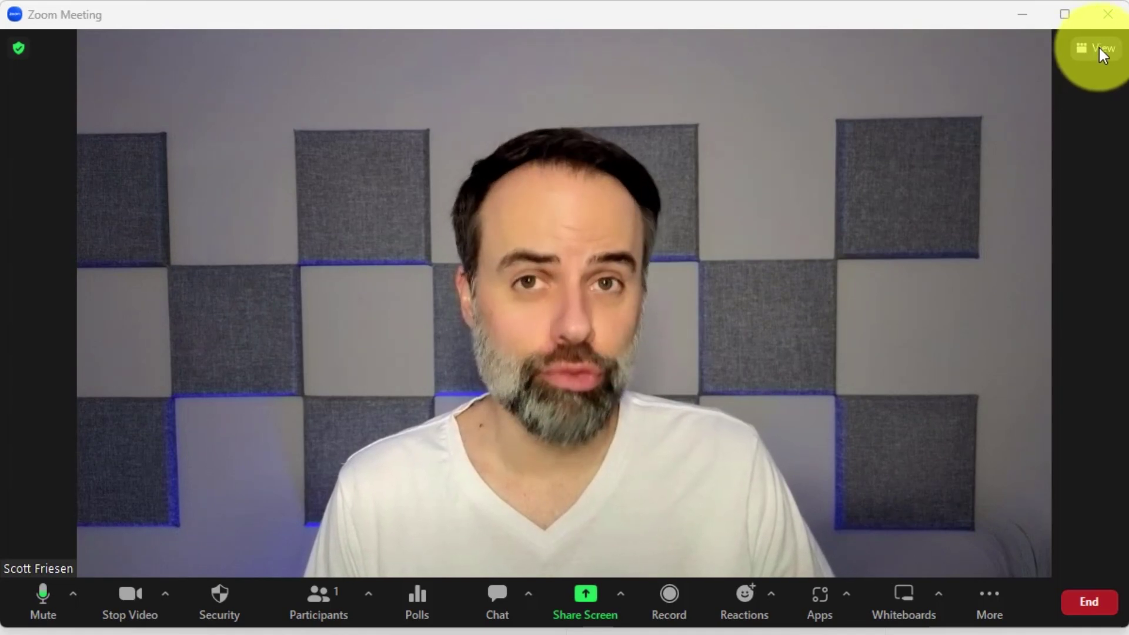
- Choose Immersive from the View layout menu to show the scene chooser
left_click(1100, 51)
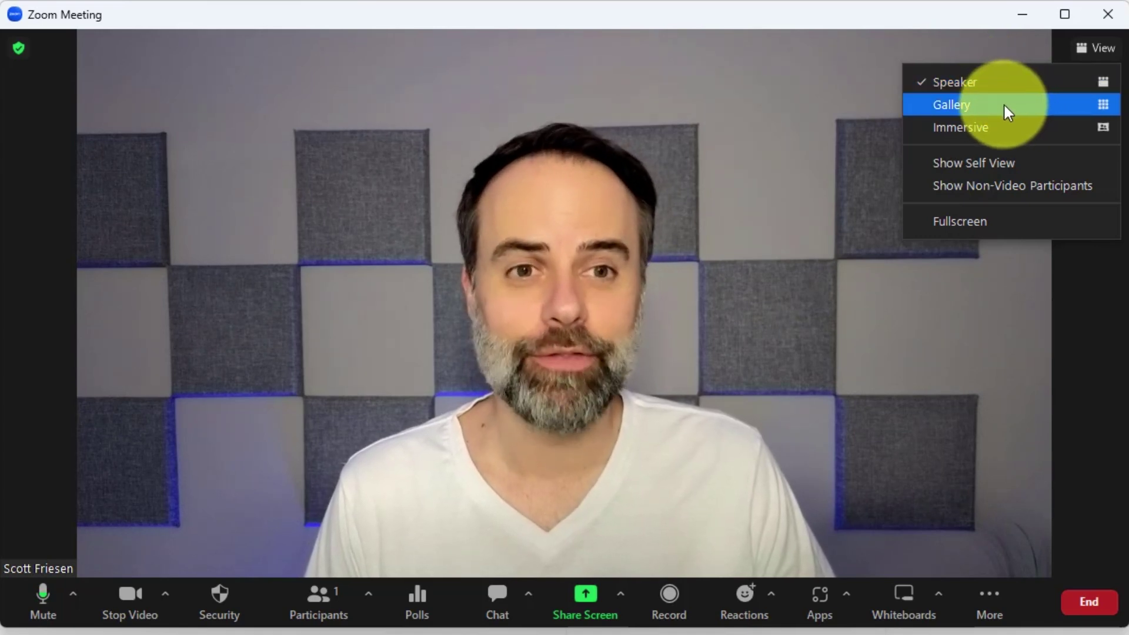
left_click(974, 126)
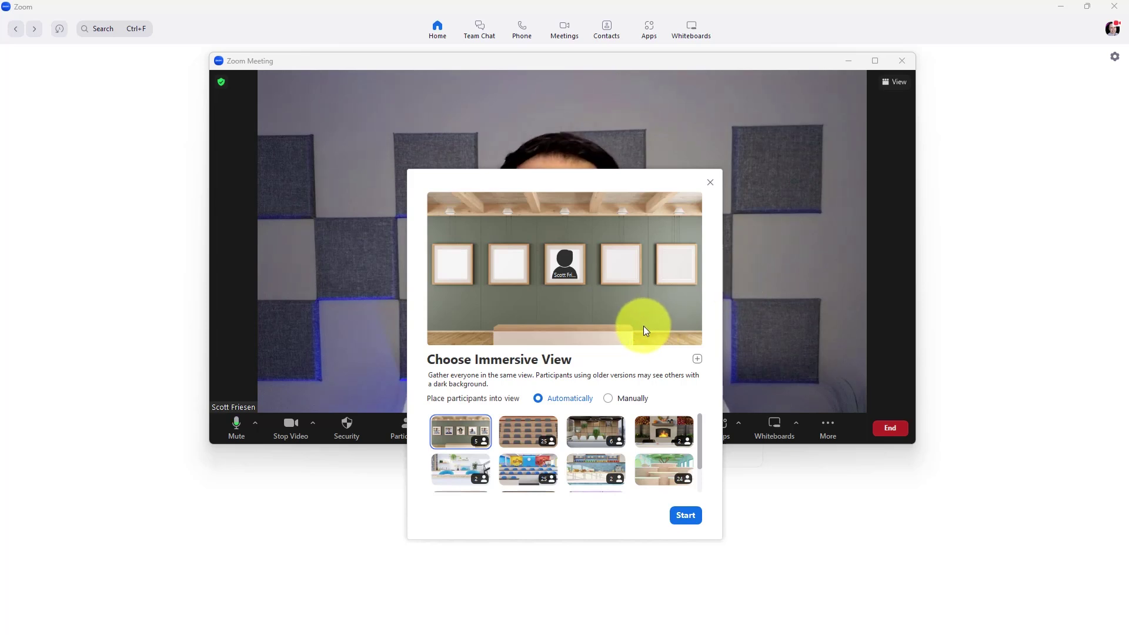
- Select the boardroom scene and start immersive view
left_click(595, 432)
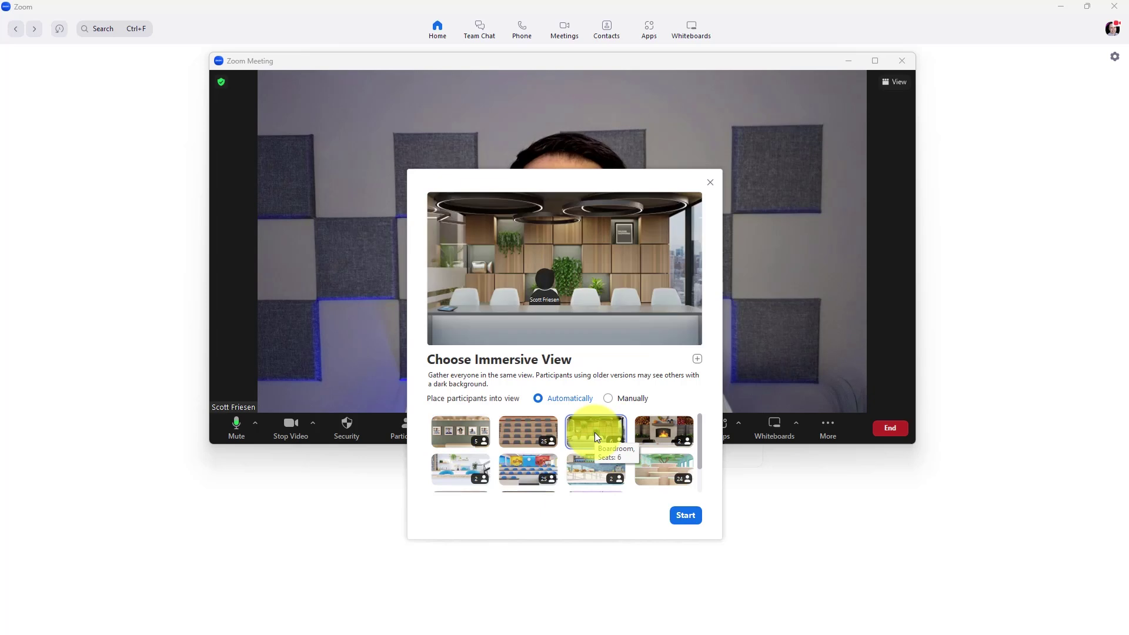
left_click(685, 517)
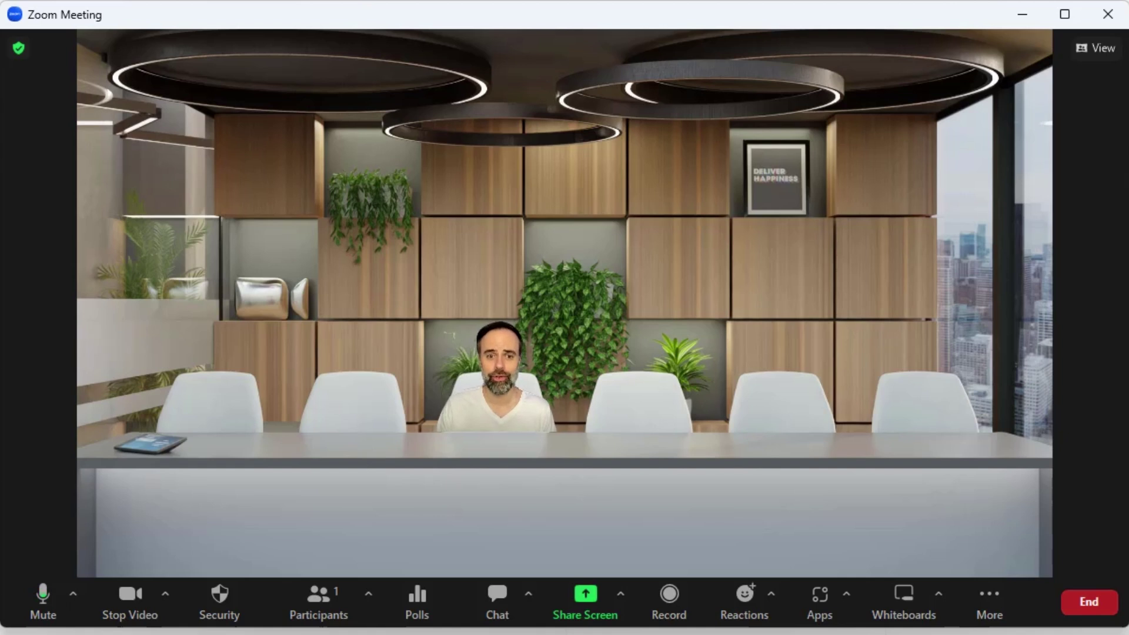
- Reopen the immersive scene chooser from View, then dismiss it to return to regular video
left_click(1086, 50)
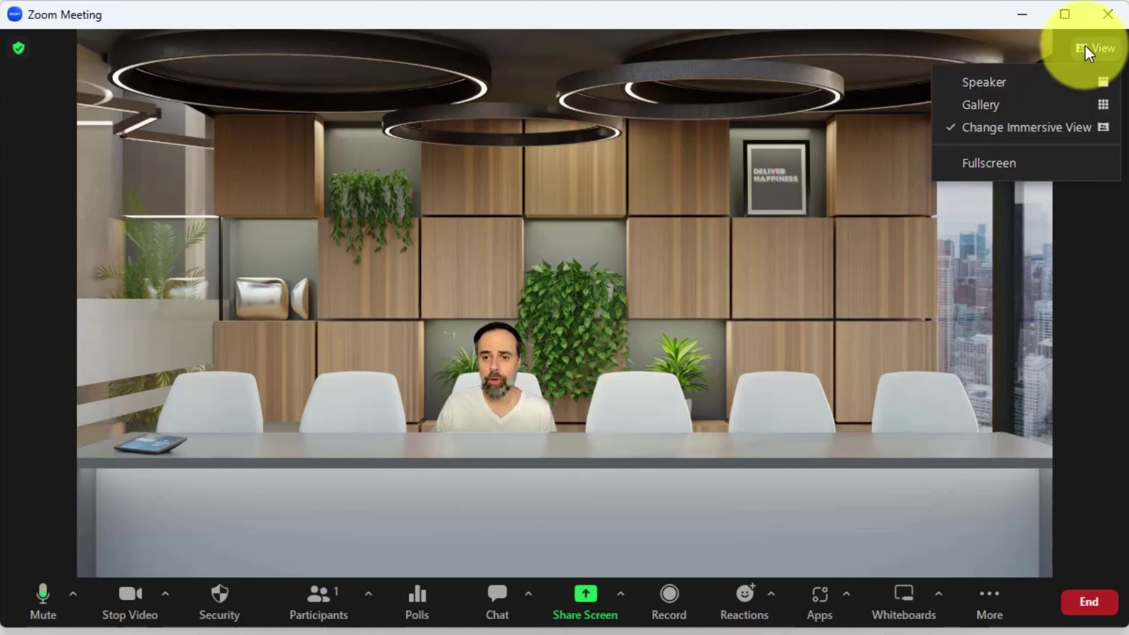
left_click(1000, 127)
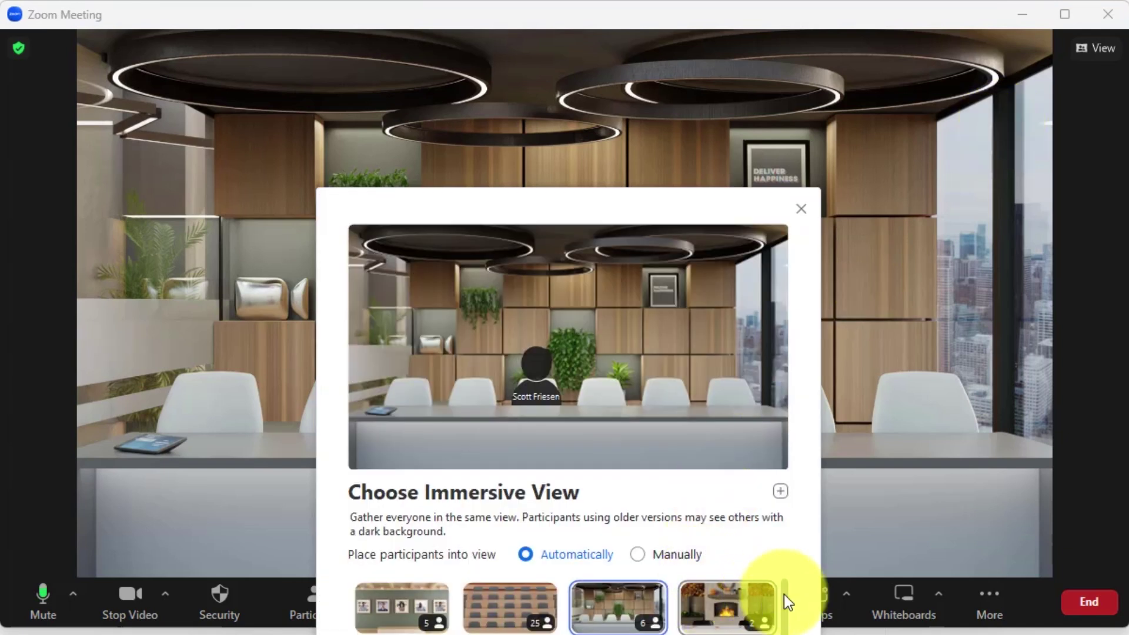
scroll(786, 601, "down", 2)
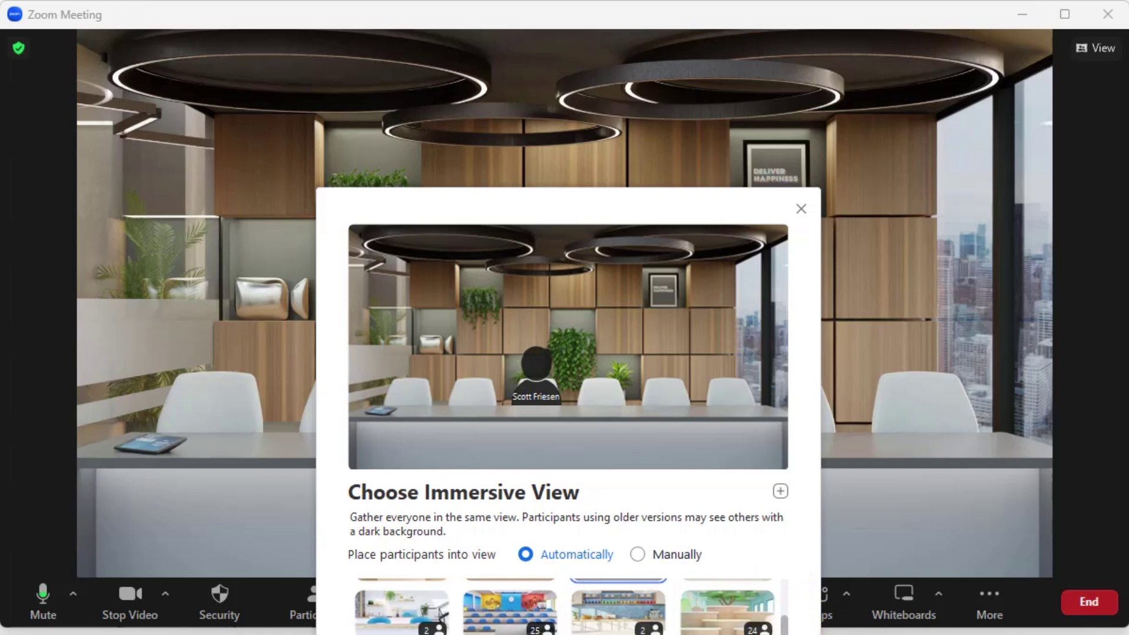
key("Return")
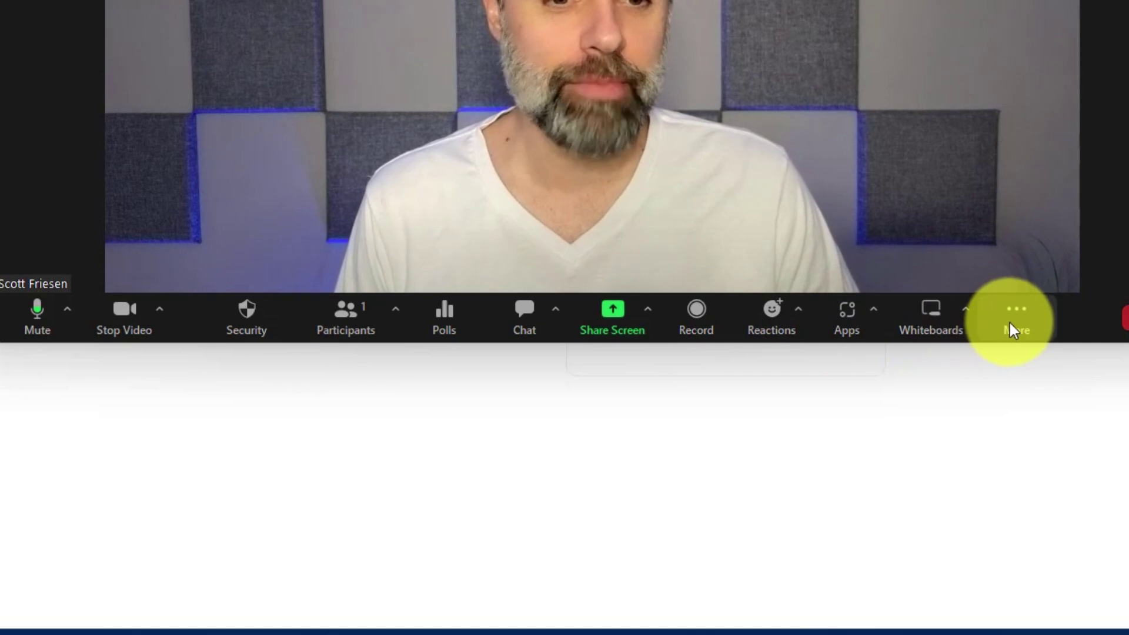
- Bring up the Captions submenu from the toolbar's More menu
left_click(1017, 321)
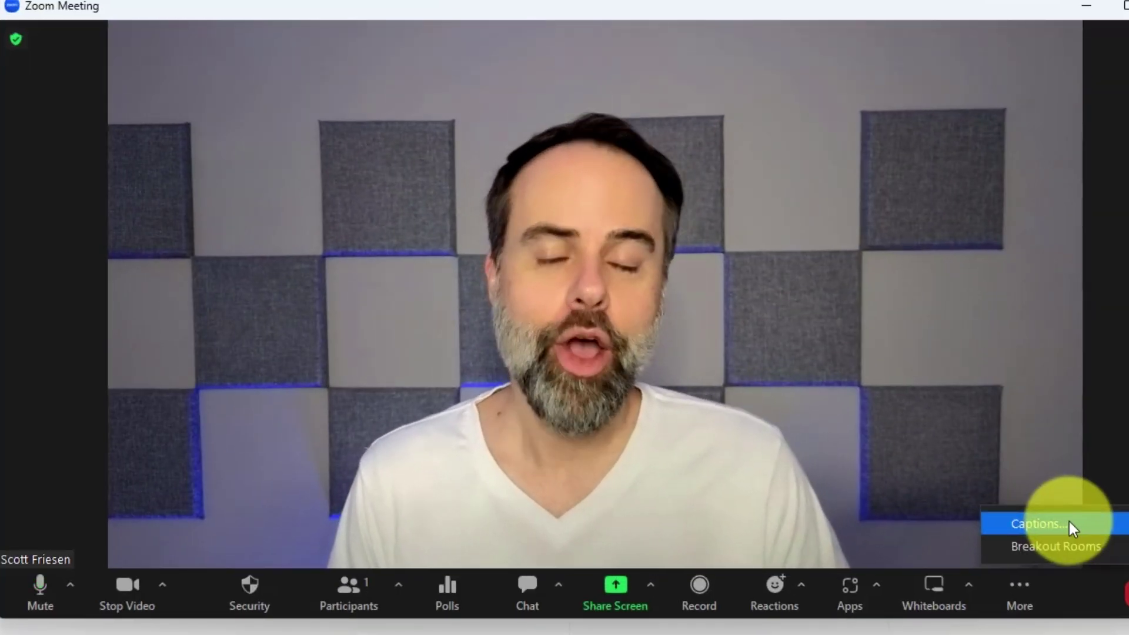
left_click(1069, 521)
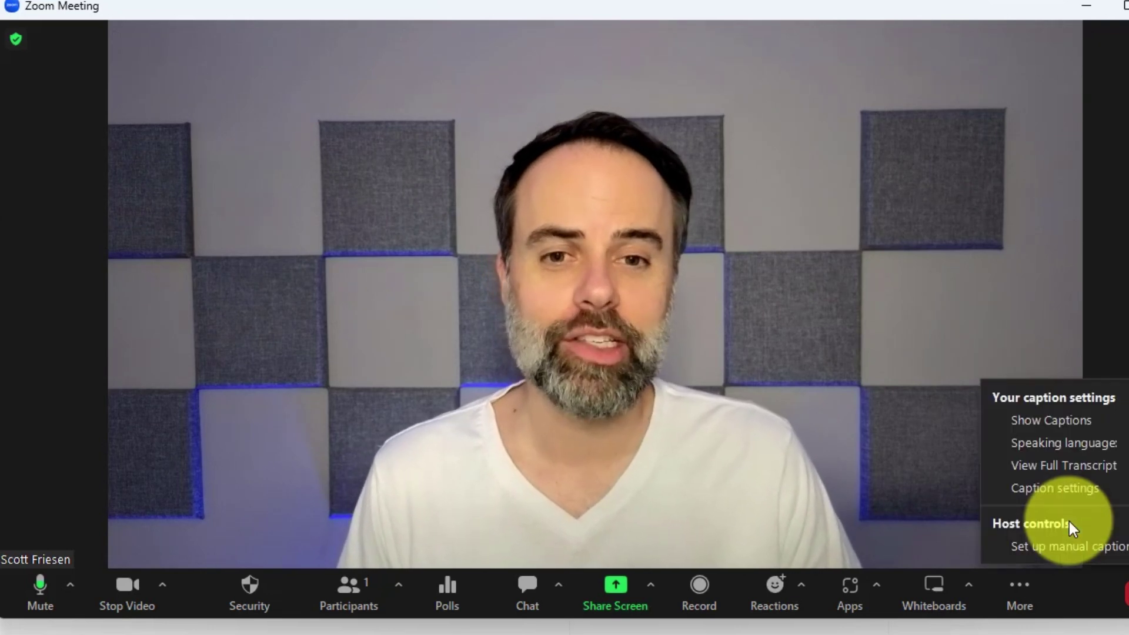
- Turn on live captions so transcribed text appears over the host's video
left_click(1061, 426)
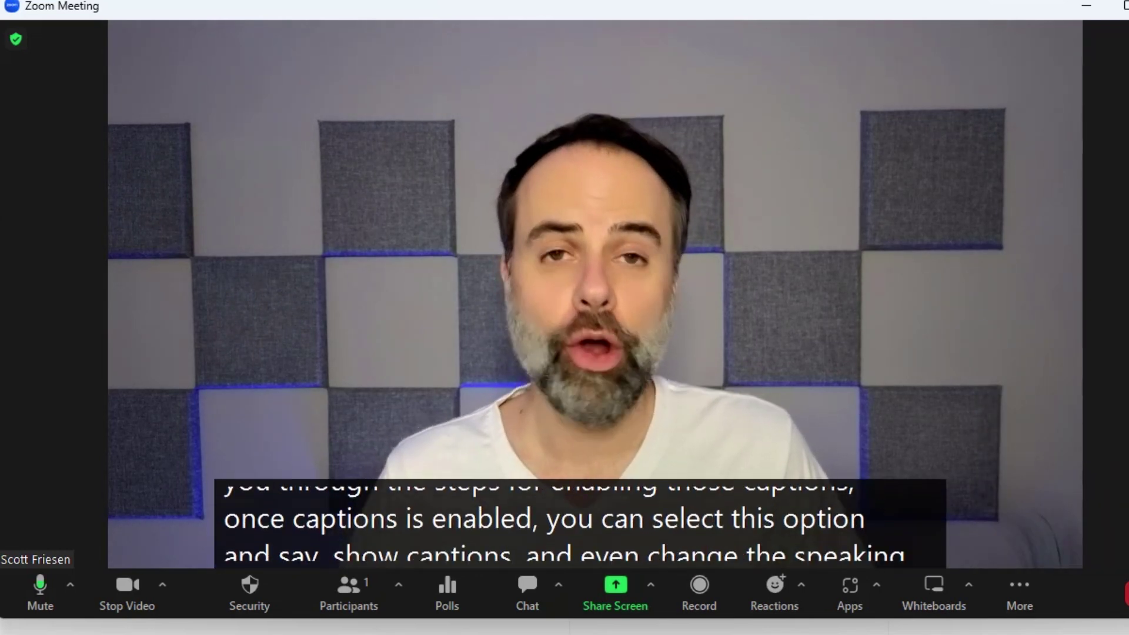